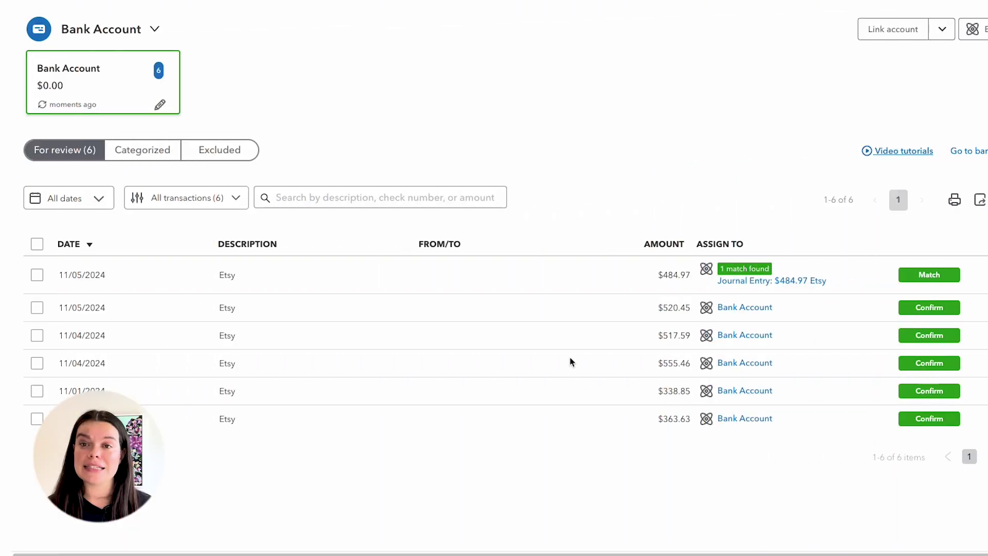
# - Check the suggested match for the first Etsy deposit of $484.97, then go to a2x.com
pyautogui.click(566, 278)
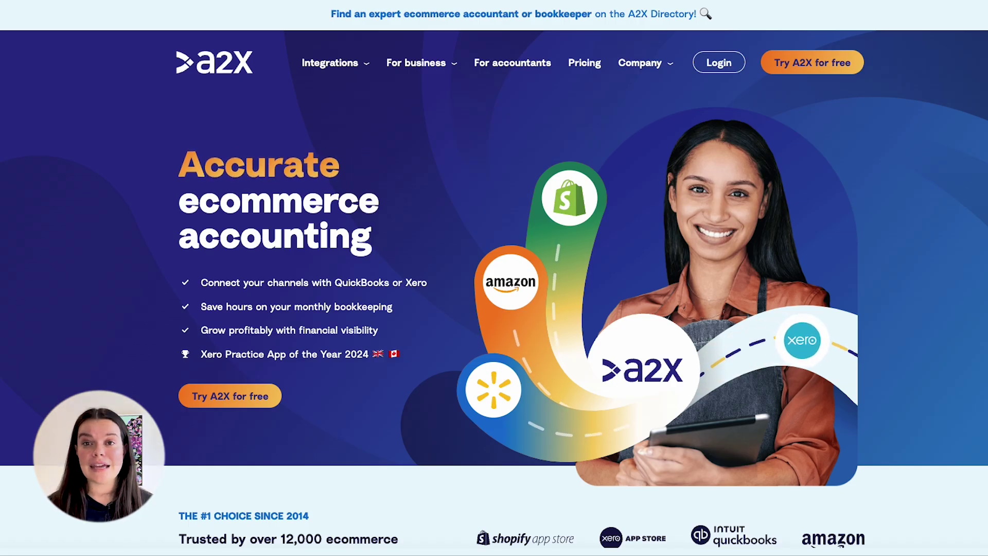
# - Start an A2X Etsy trial linked to QuickBooks, using Bank Account for Etsy deposits and negative balances
pyautogui.click(805, 65)
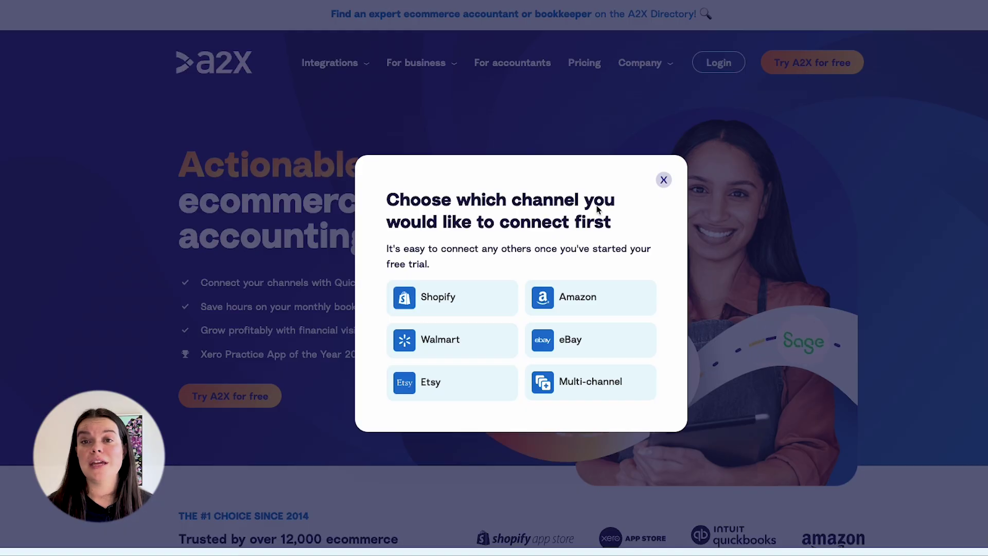
pyautogui.click(468, 385)
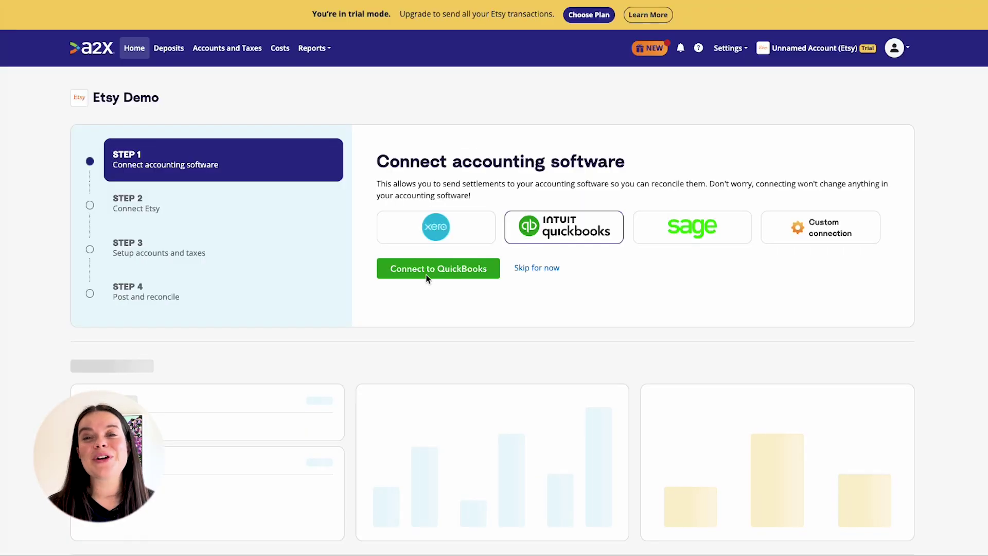
pyautogui.click(426, 271)
pyautogui.click(316, 202)
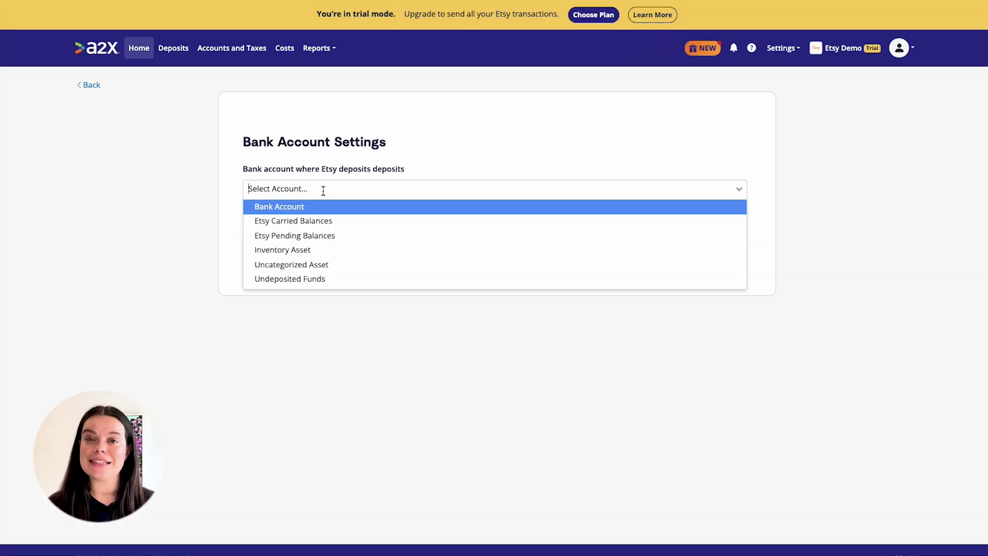
pyautogui.click(378, 232)
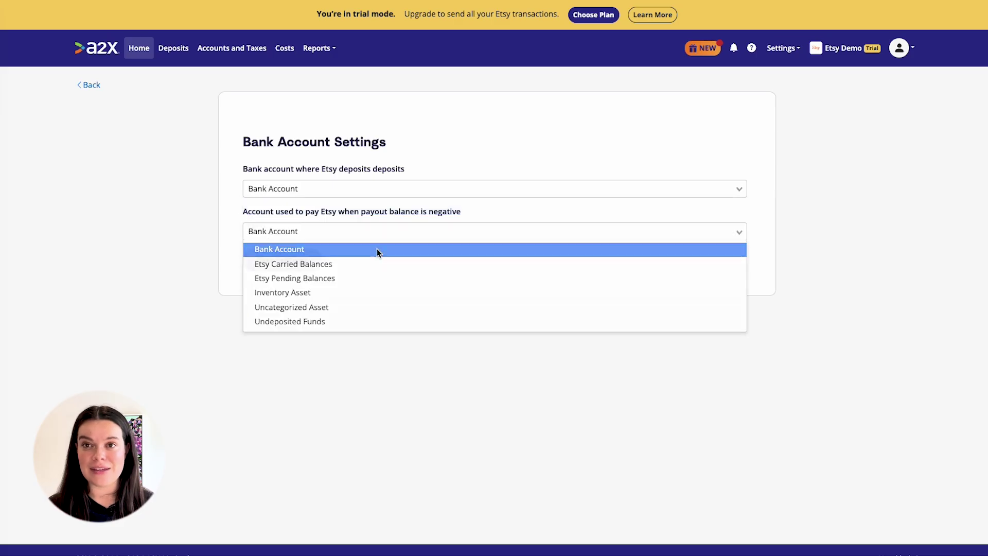
pyautogui.click(379, 249)
pyautogui.click(304, 260)
# - Connect the Etsy shop by signing in with the Etsy email and password
pyautogui.click(406, 252)
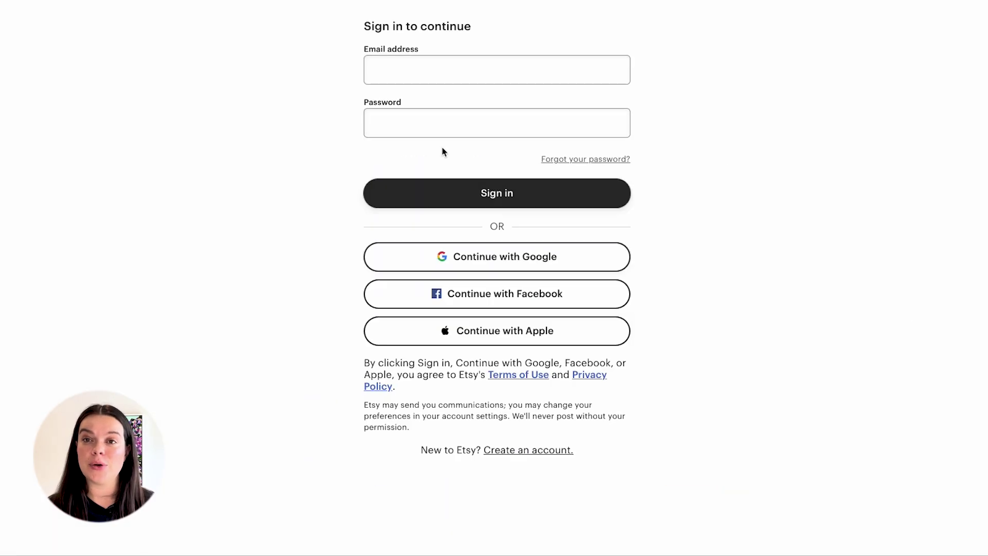
pyautogui.click(435, 75)
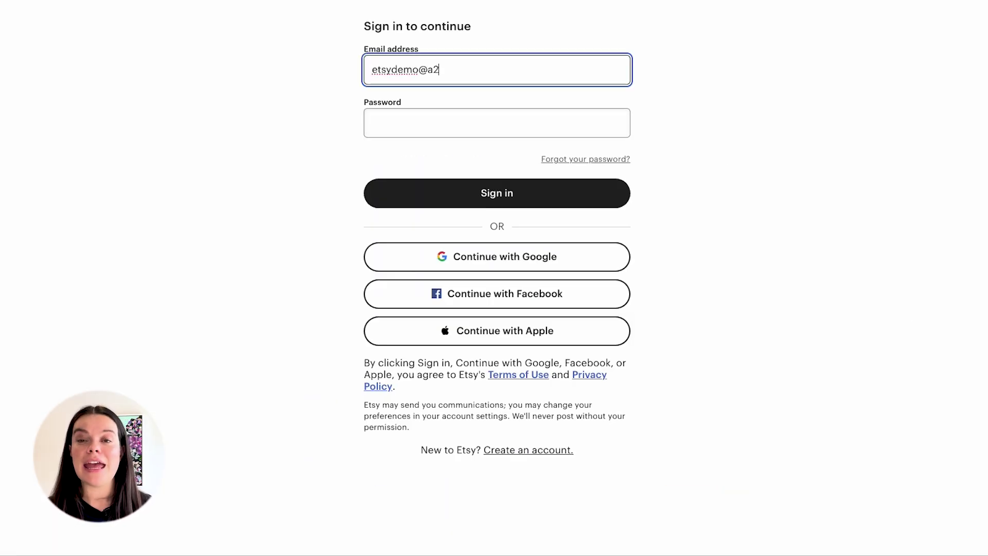
pyautogui.press('Tab')
pyautogui.write('••••')
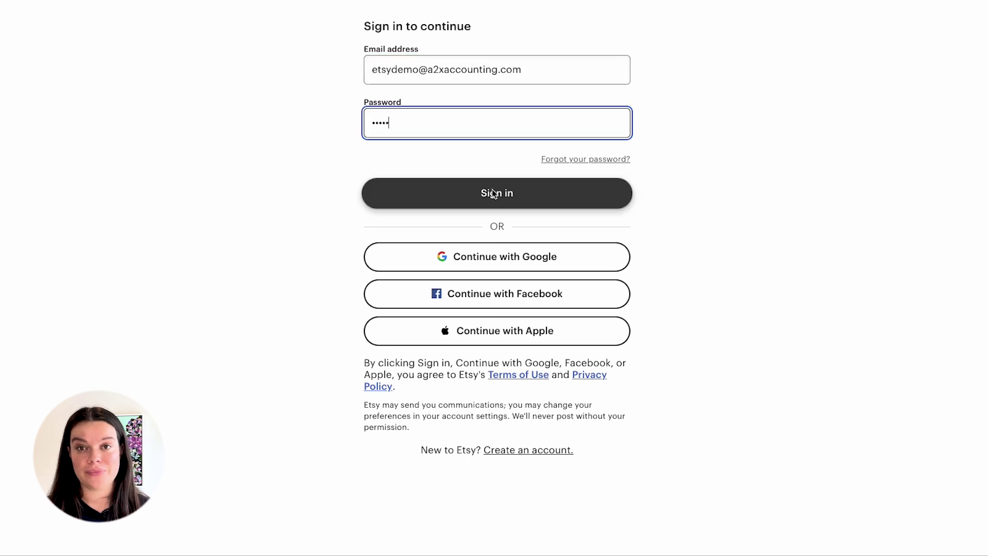
pyautogui.click(497, 193)
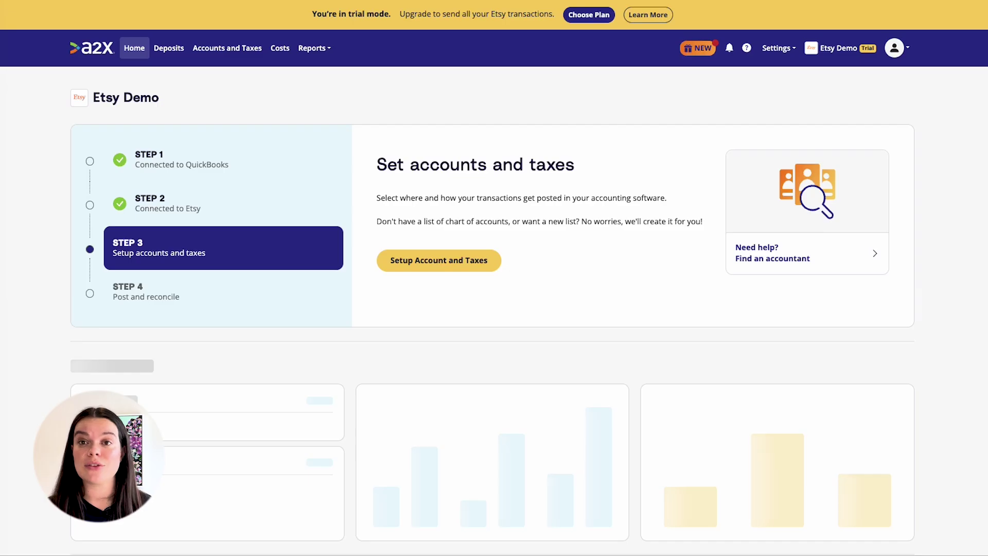
# - Run assisted setup for a US, sales-tax-registered business with no other countries, accepting default Etsy accounts
pyautogui.click(438, 262)
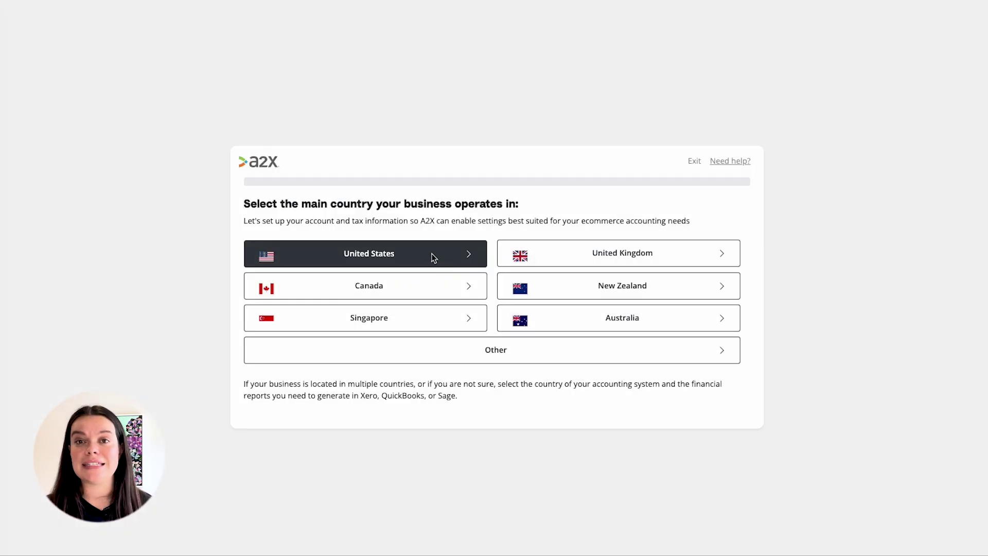
pyautogui.click(430, 257)
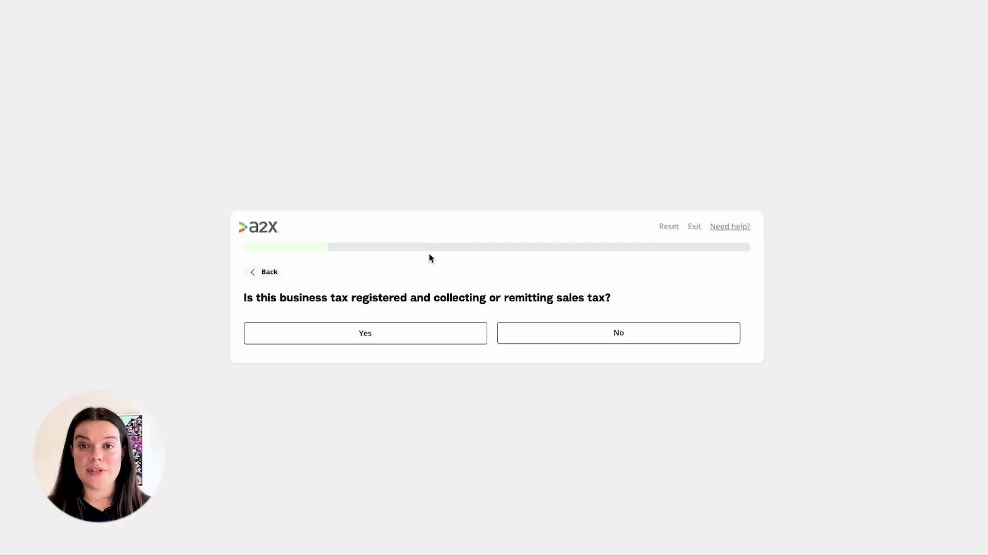
pyautogui.click(413, 334)
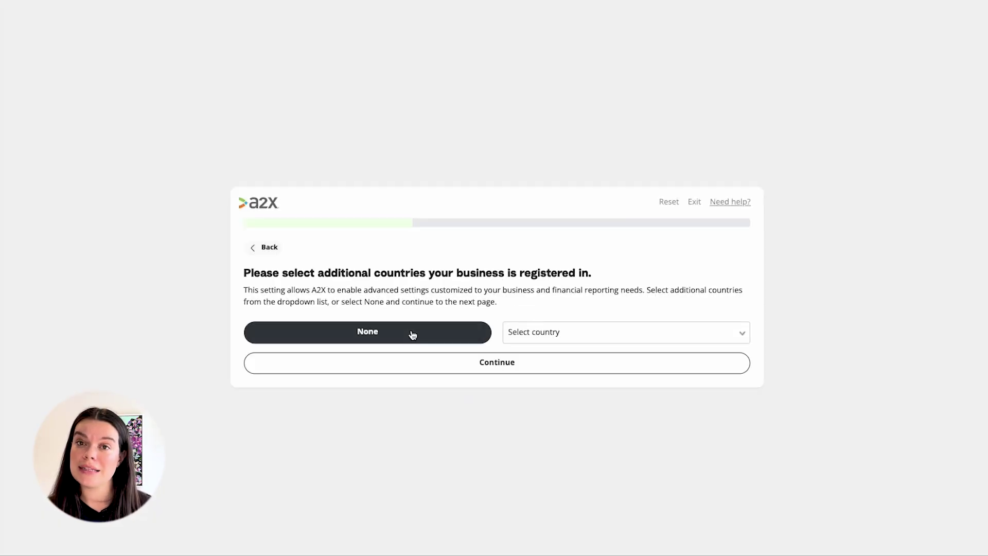
pyautogui.click(423, 333)
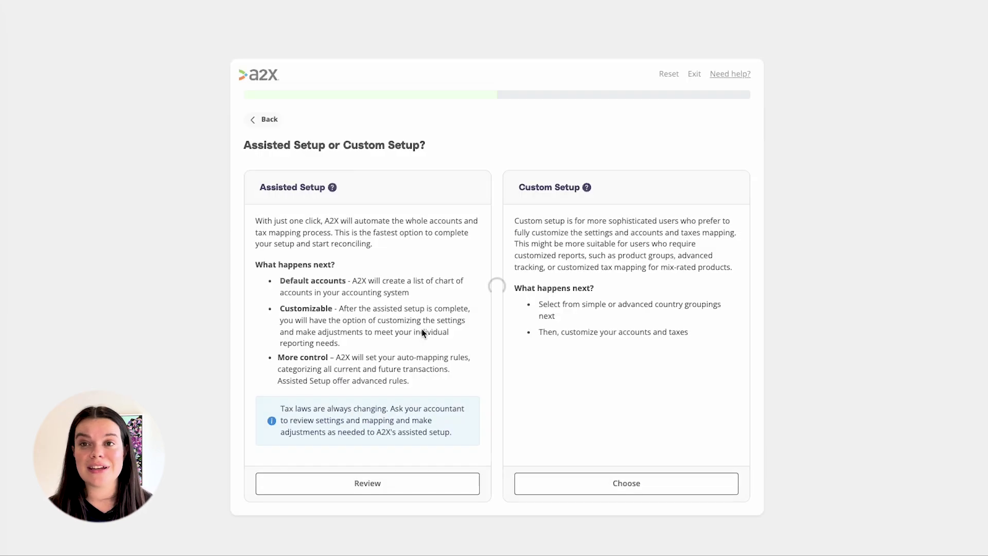
pyautogui.click(391, 482)
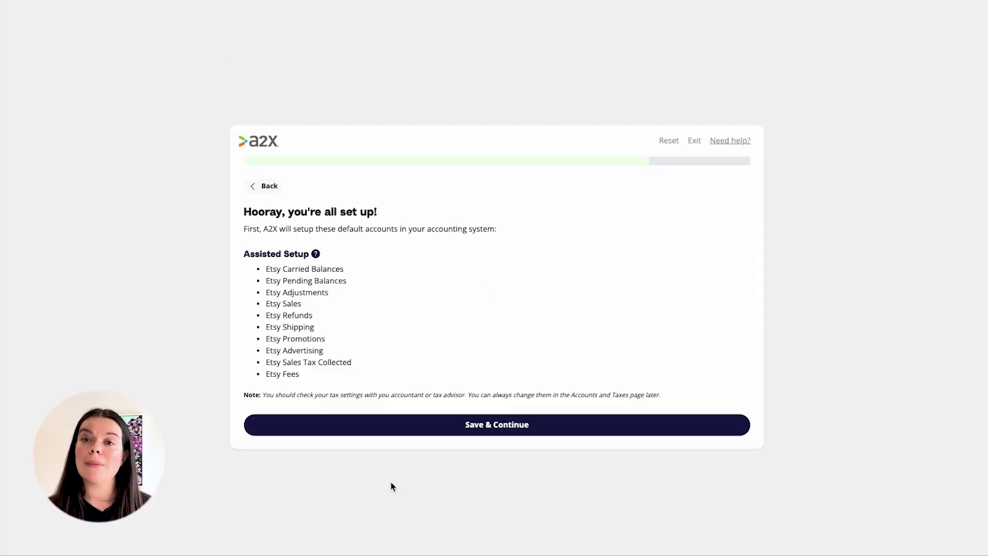
pyautogui.click(549, 424)
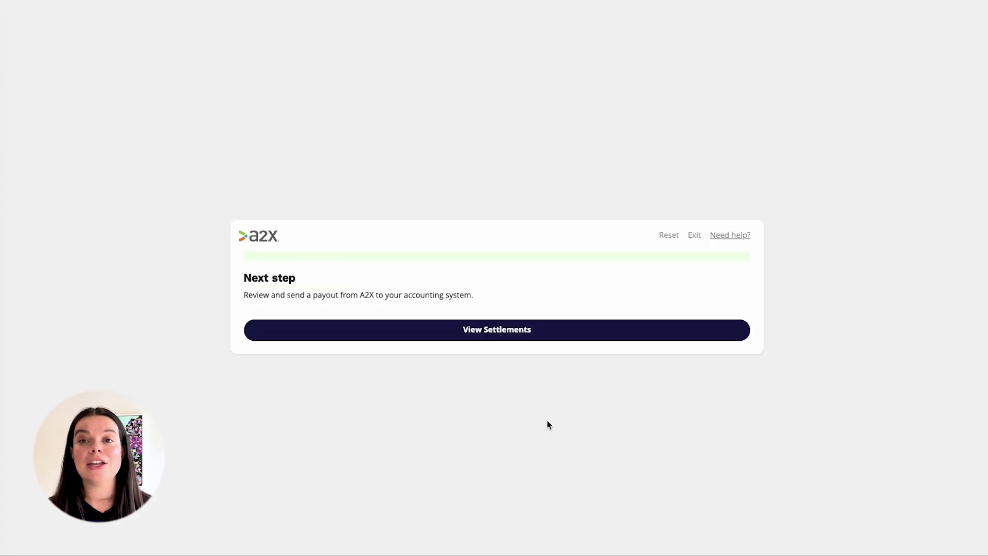
pyautogui.click(530, 335)
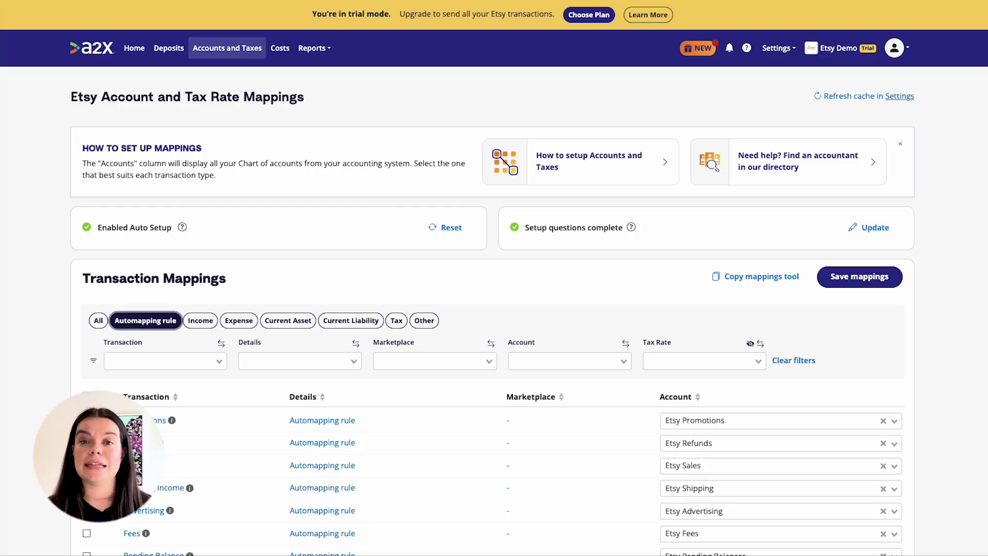
pyautogui.scroll(-5, 494, 278)
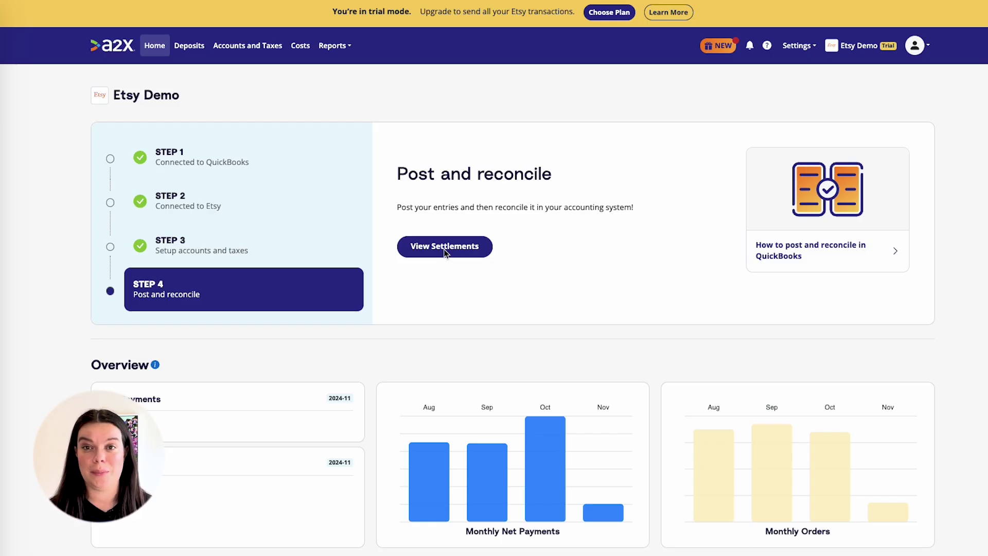
# - Open the Nov 04–05 2024 deposit, review its $484.97 journal lines, and send it to QuickBooks
pyautogui.click(189, 47)
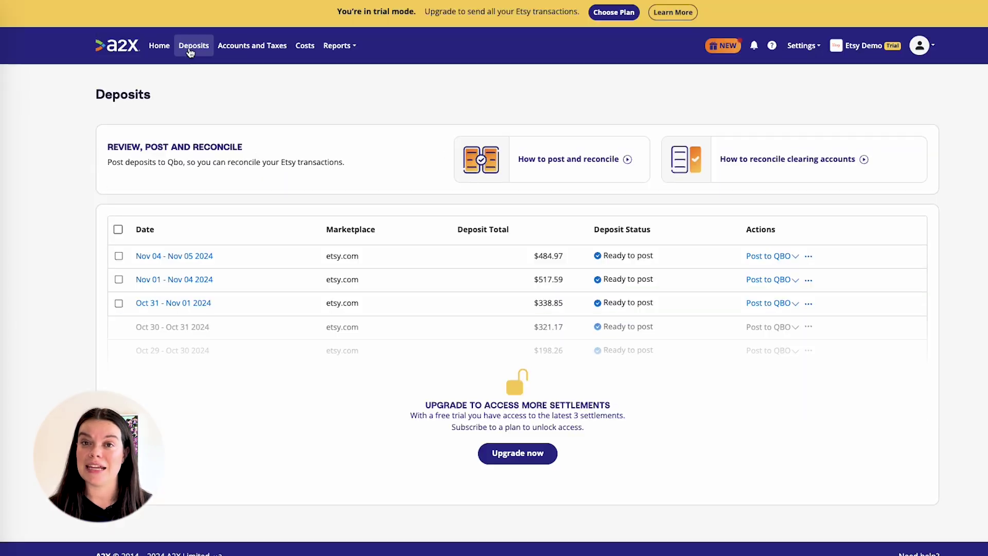
pyautogui.click(199, 258)
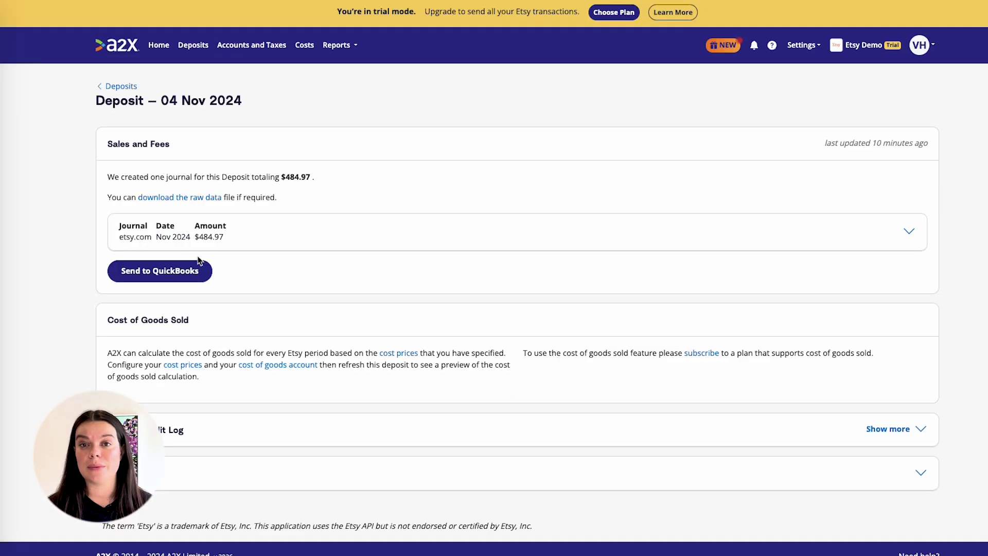
pyautogui.click(907, 234)
pyautogui.scroll(-3, 945, 287)
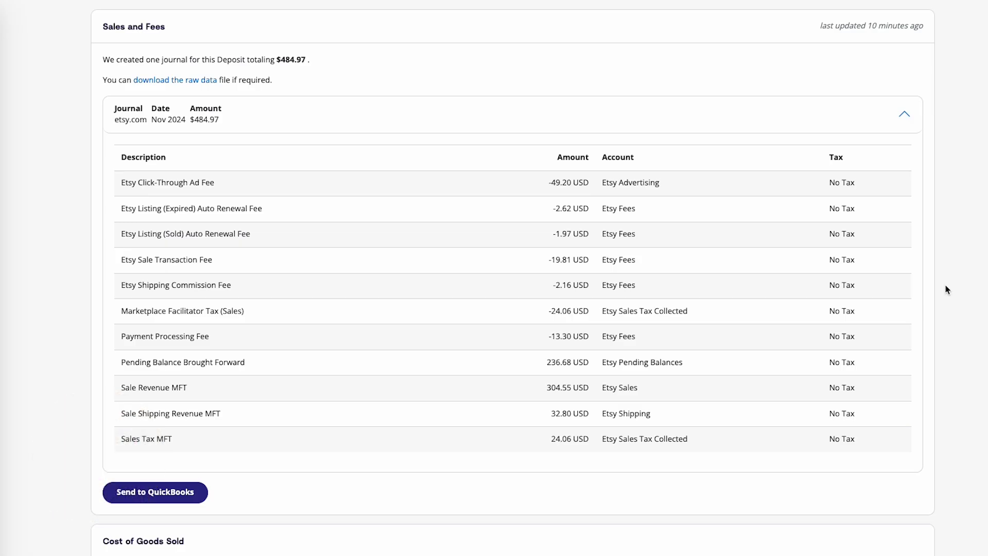
pyautogui.click(155, 492)
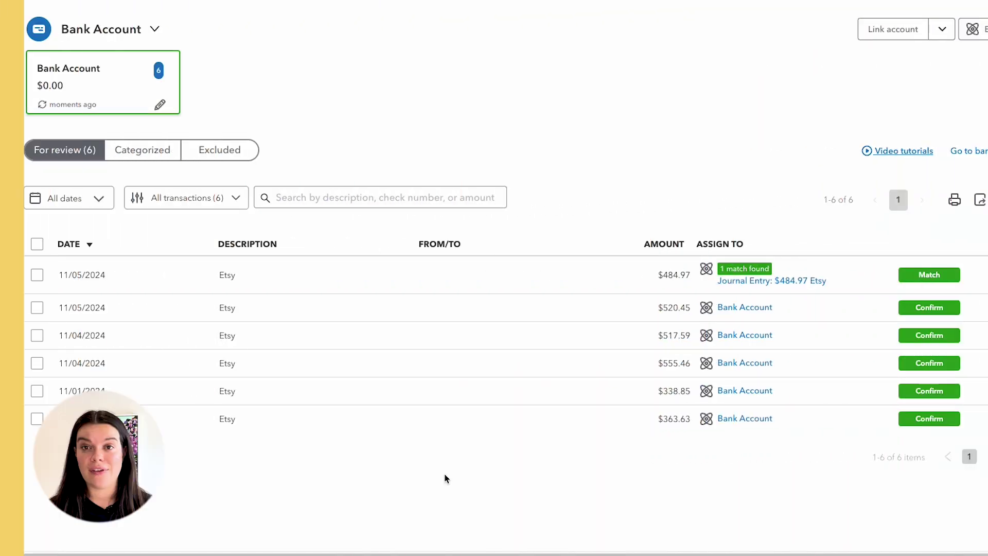
# - Review the suggested journal entry for the 11/05 $484.97 deposit and match the two
pyautogui.click(563, 279)
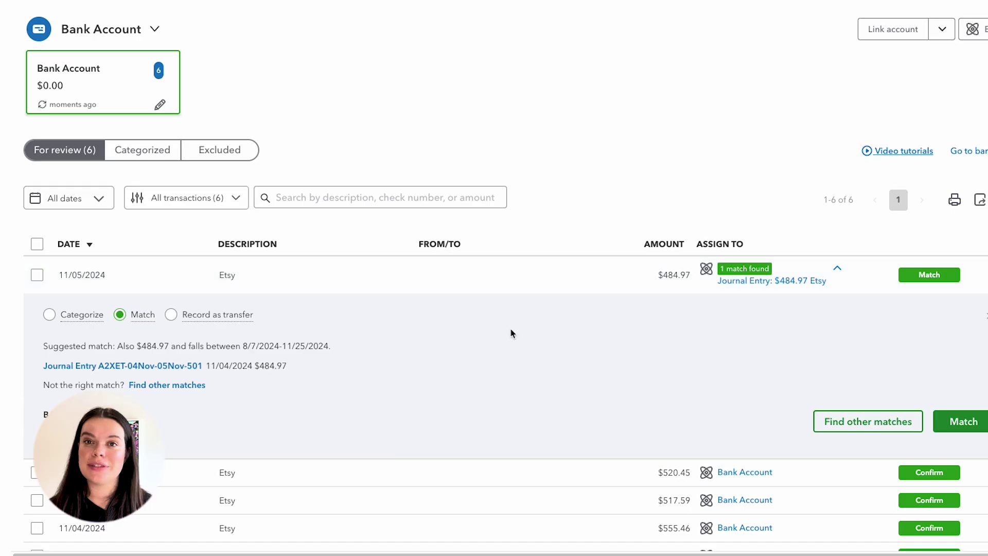
pyautogui.click(183, 366)
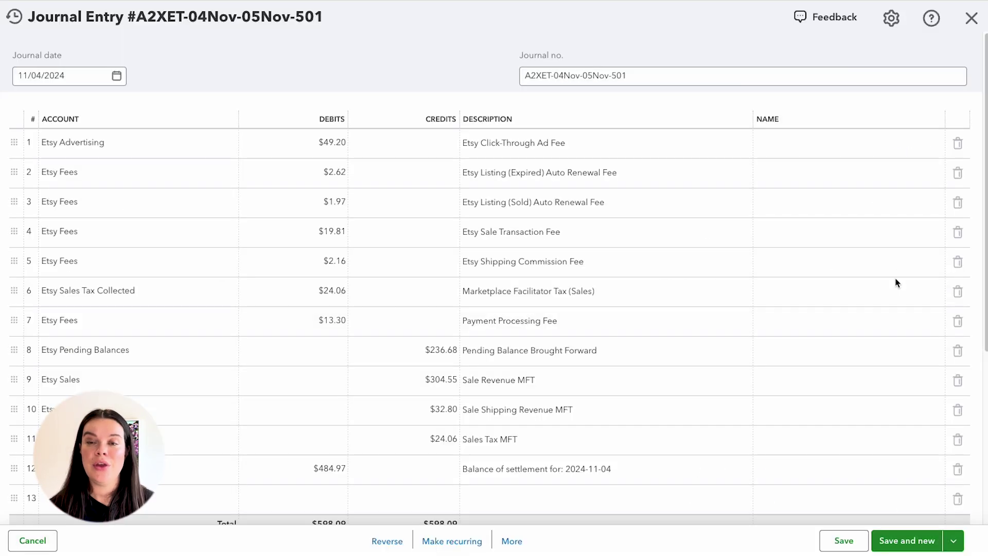
pyautogui.scroll(-1, 877, 289)
pyautogui.scroll(-2, 877, 289)
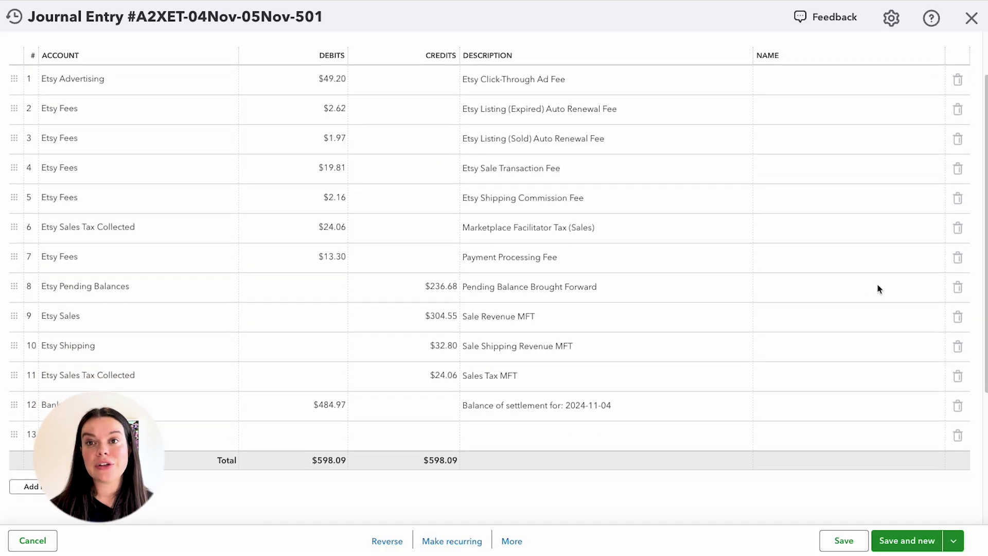
pyautogui.scroll(-2, 878, 288)
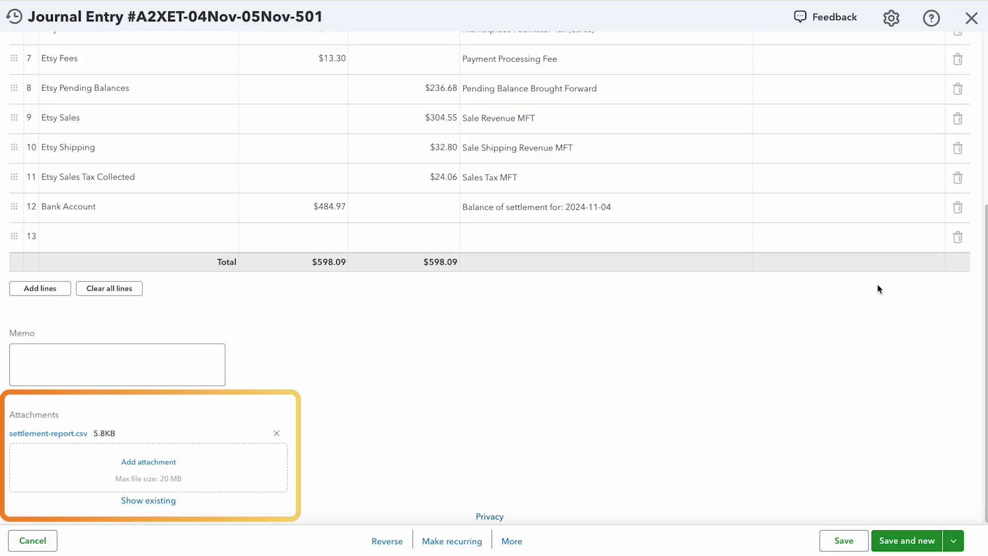
pyautogui.scroll(2, 877, 289)
pyautogui.scroll(3, 878, 289)
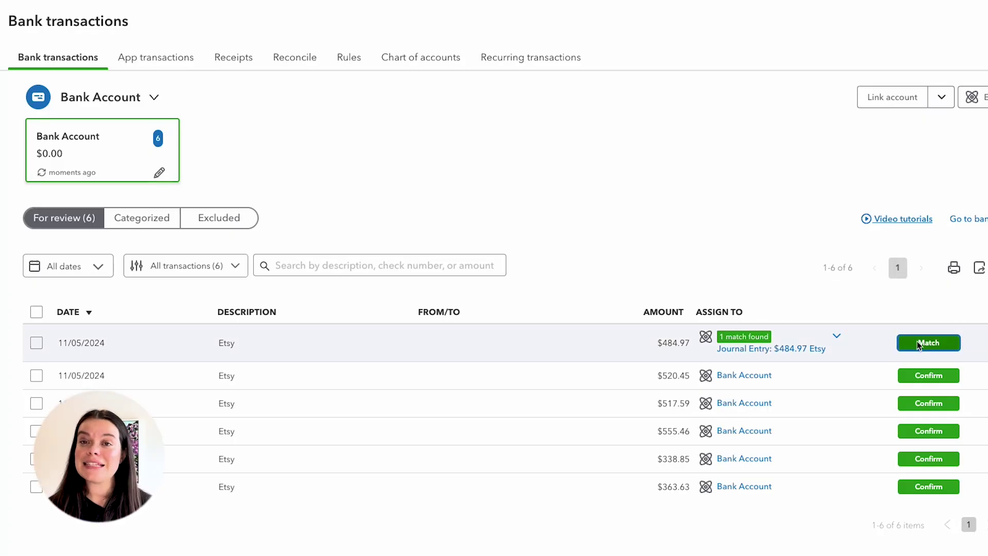
pyautogui.click(928, 342)
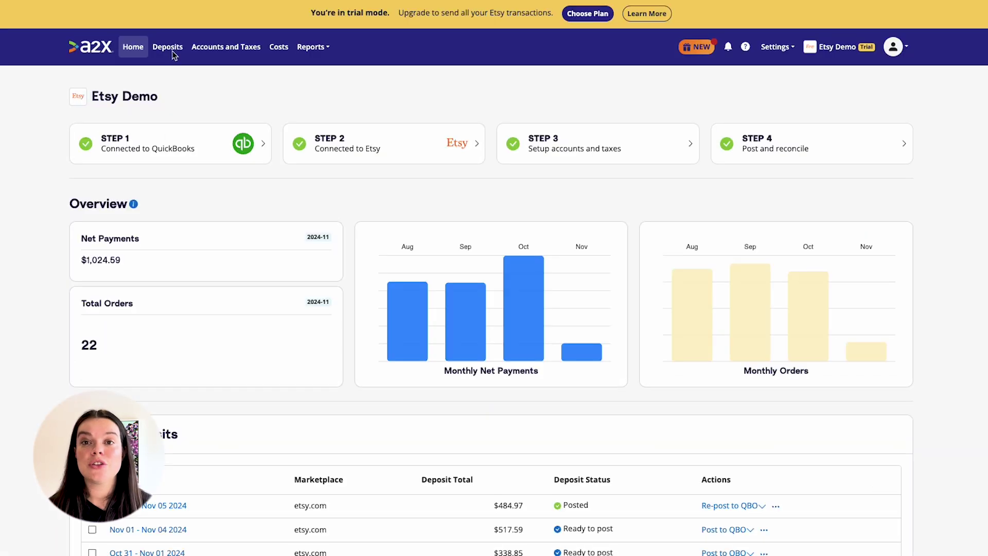
# - Open the Nov 01–04 2024 deposit, check its $517.59 journal fee lines, and send it to QuickBooks
pyautogui.click(170, 46)
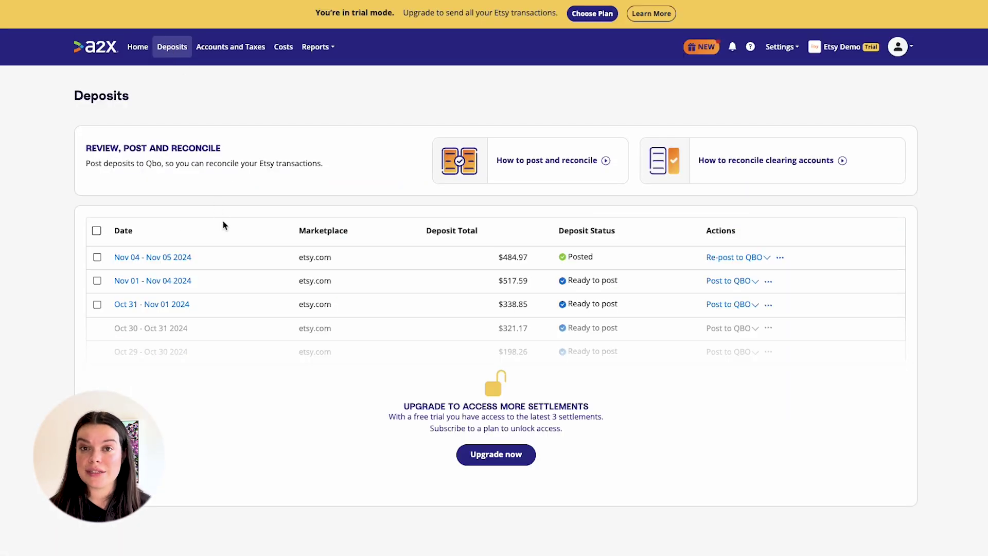
pyautogui.click(168, 281)
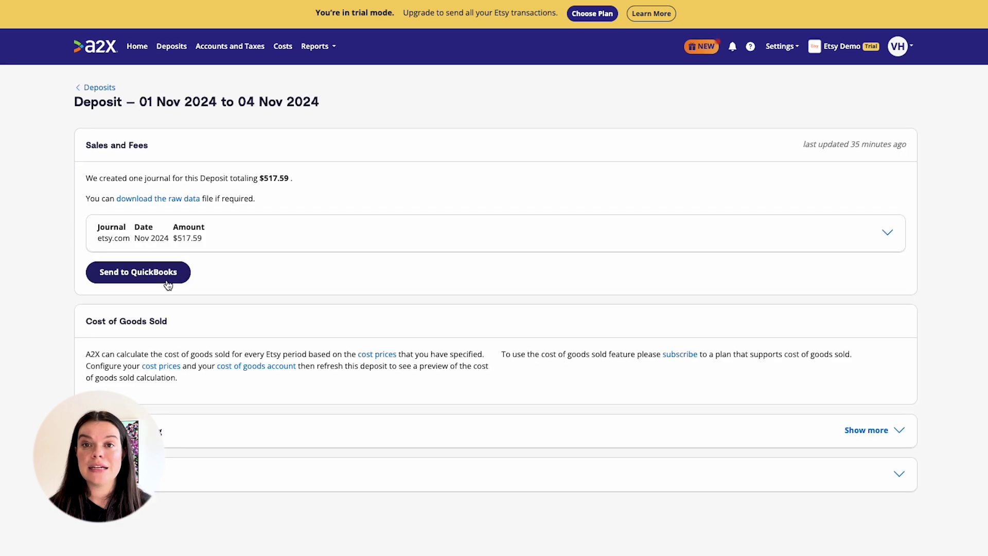
pyautogui.click(887, 232)
pyautogui.scroll(-2, 839, 291)
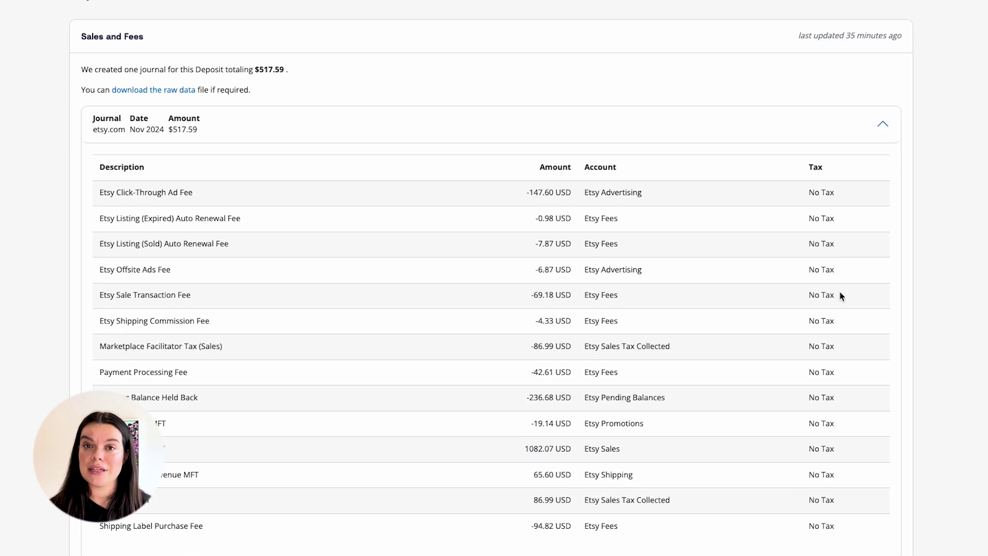
pyautogui.scroll(-2, 844, 292)
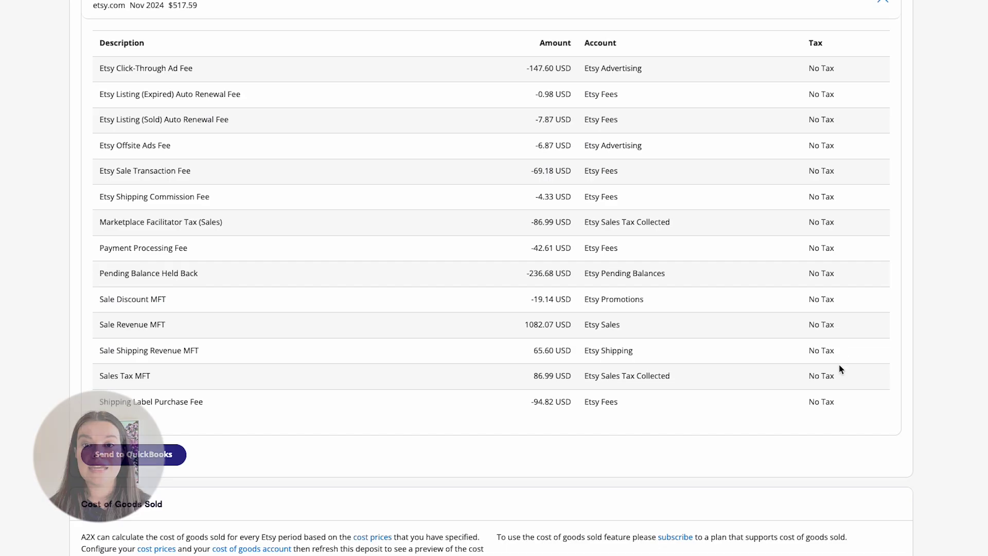
pyautogui.click(166, 457)
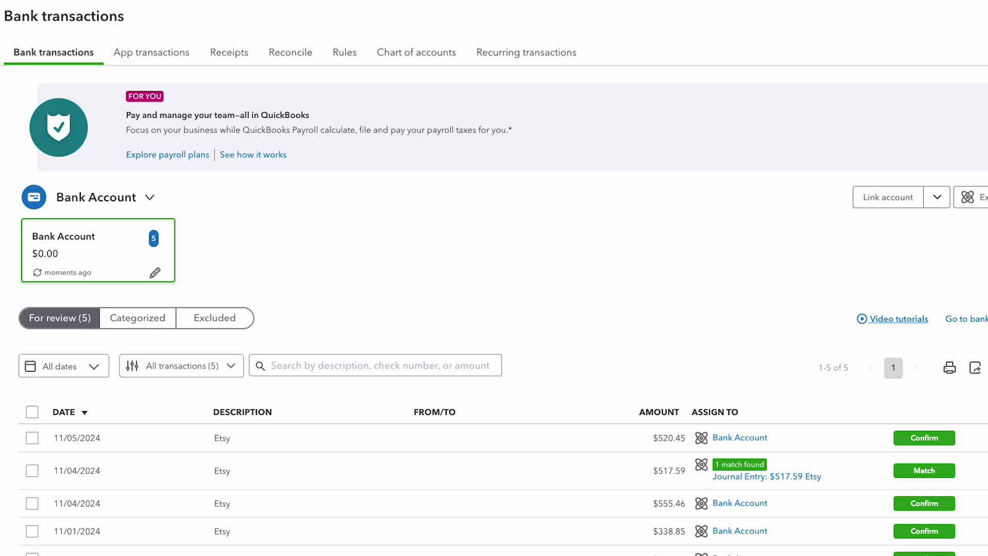
pyautogui.scroll(-2, 180, 301)
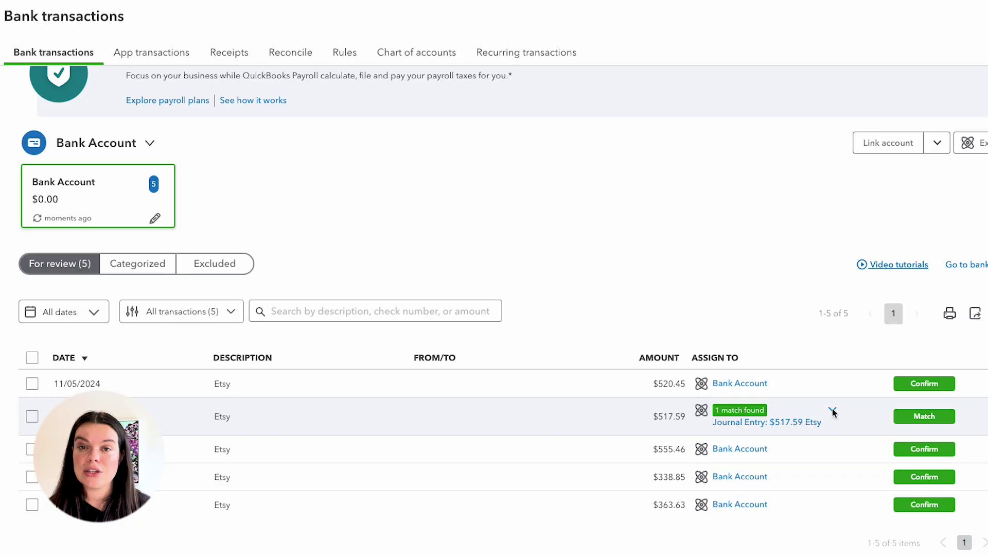
# - Check journal entry A2XET-01Nov-04Nov-993 and match it to the 11/04 $517.59 deposit
pyautogui.click(832, 409)
pyautogui.scroll(-3, 610, 443)
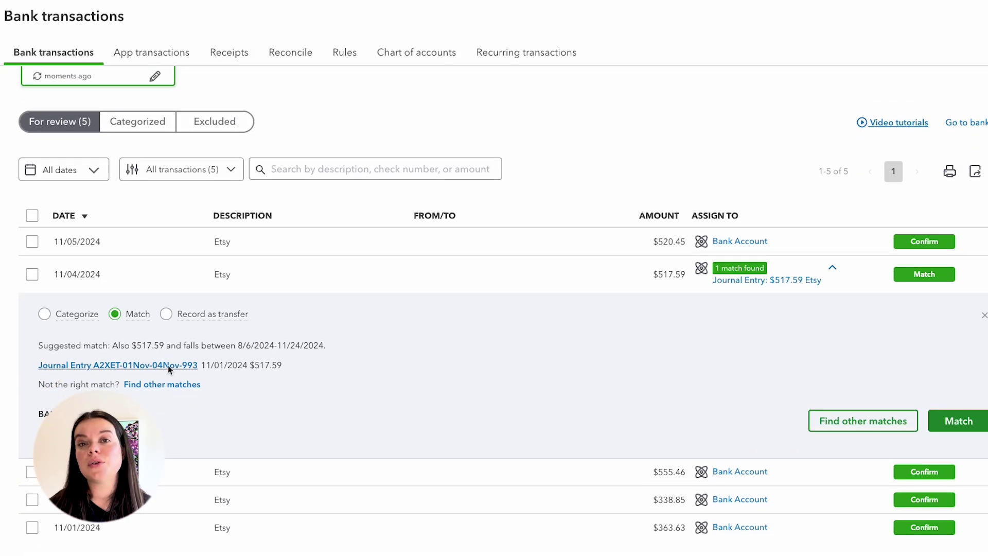
pyautogui.click(172, 365)
pyautogui.scroll(-5, 865, 261)
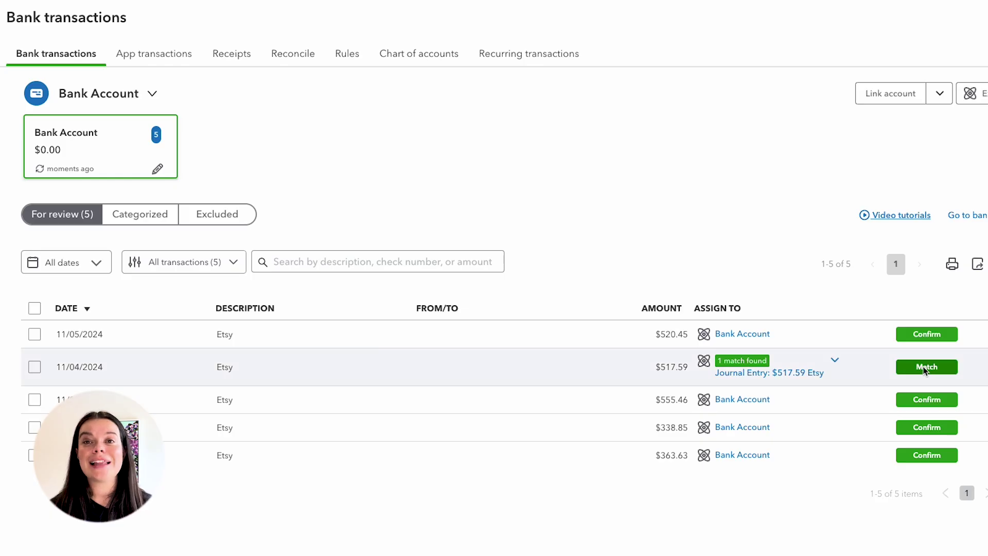
pyautogui.click(923, 370)
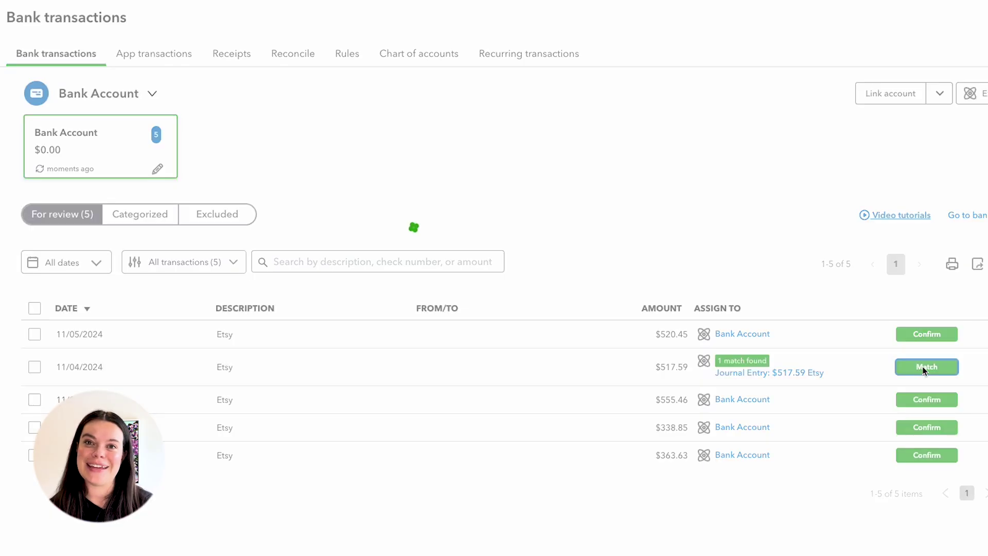